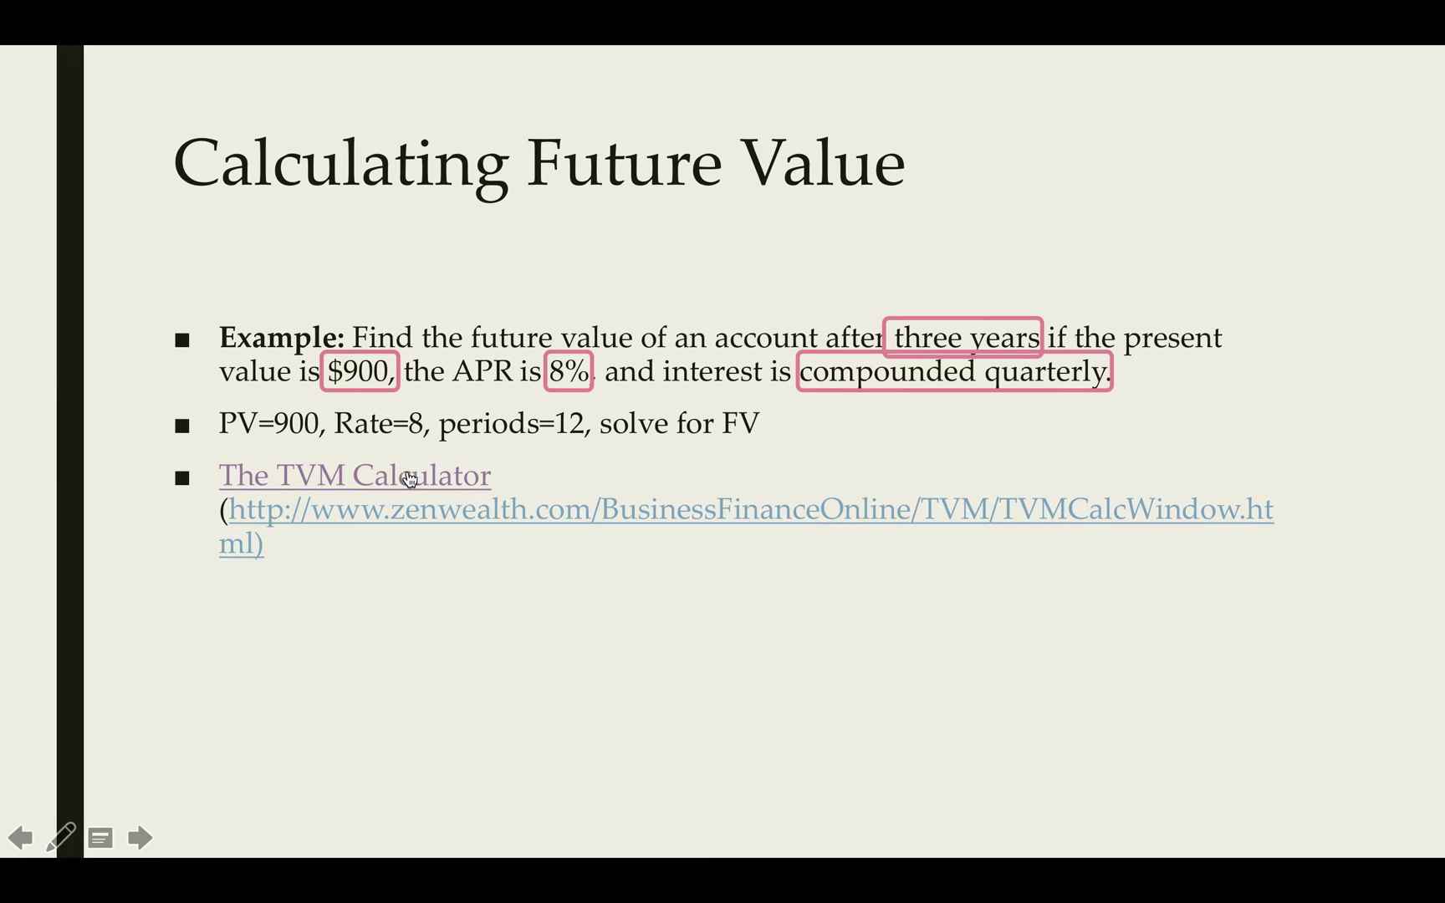
Open the TVM Calculator and enter present value -900 and interest rate 8.
click(409, 479)
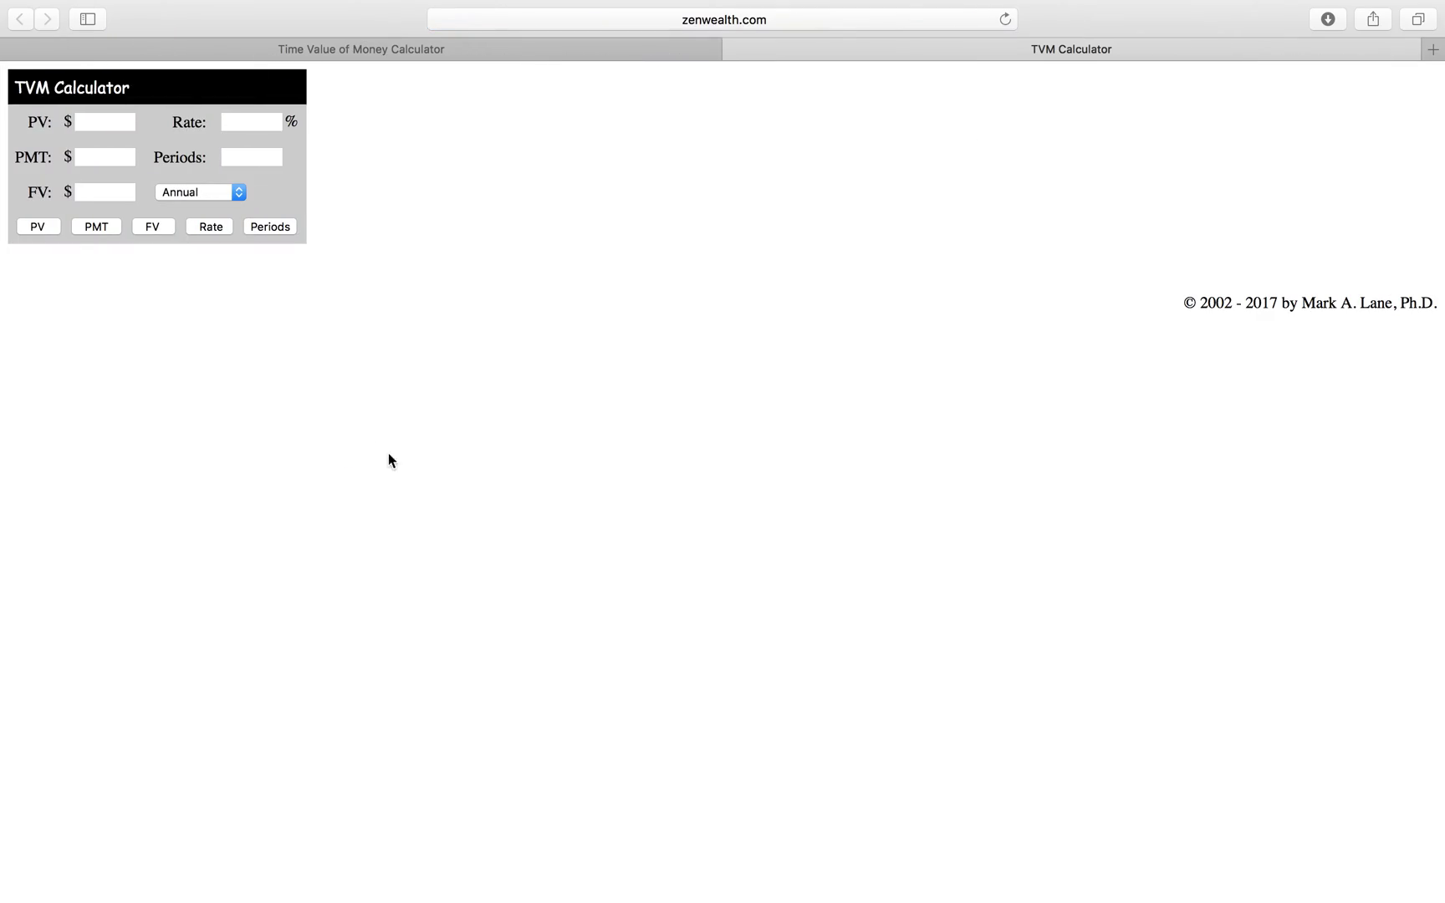
click(89, 120)
text(100)
key(BackSpace)
key(BackSpace)
key(BackSpace)
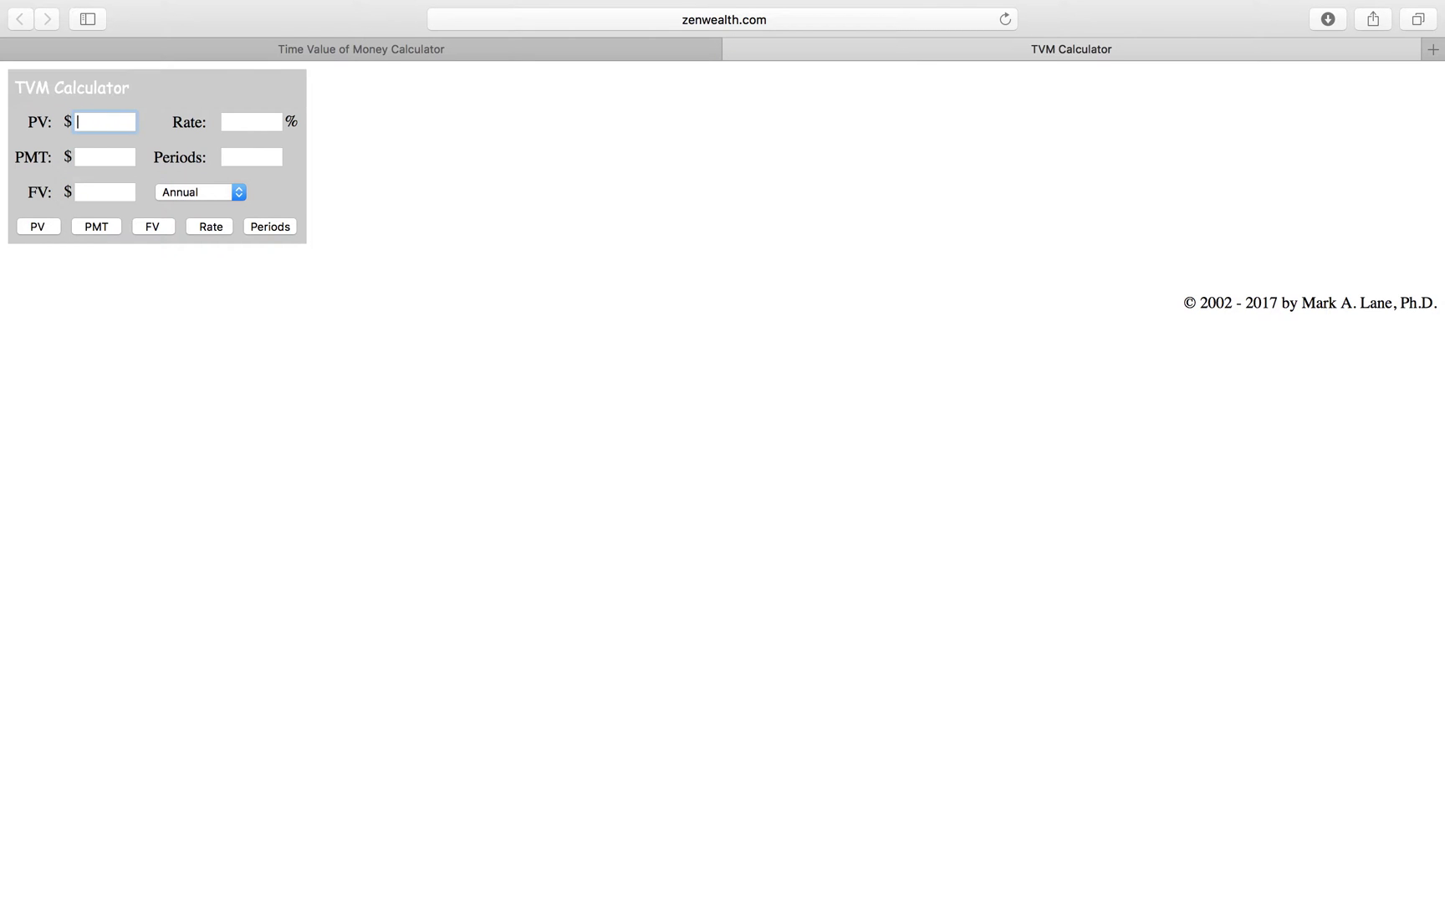
text(-900)
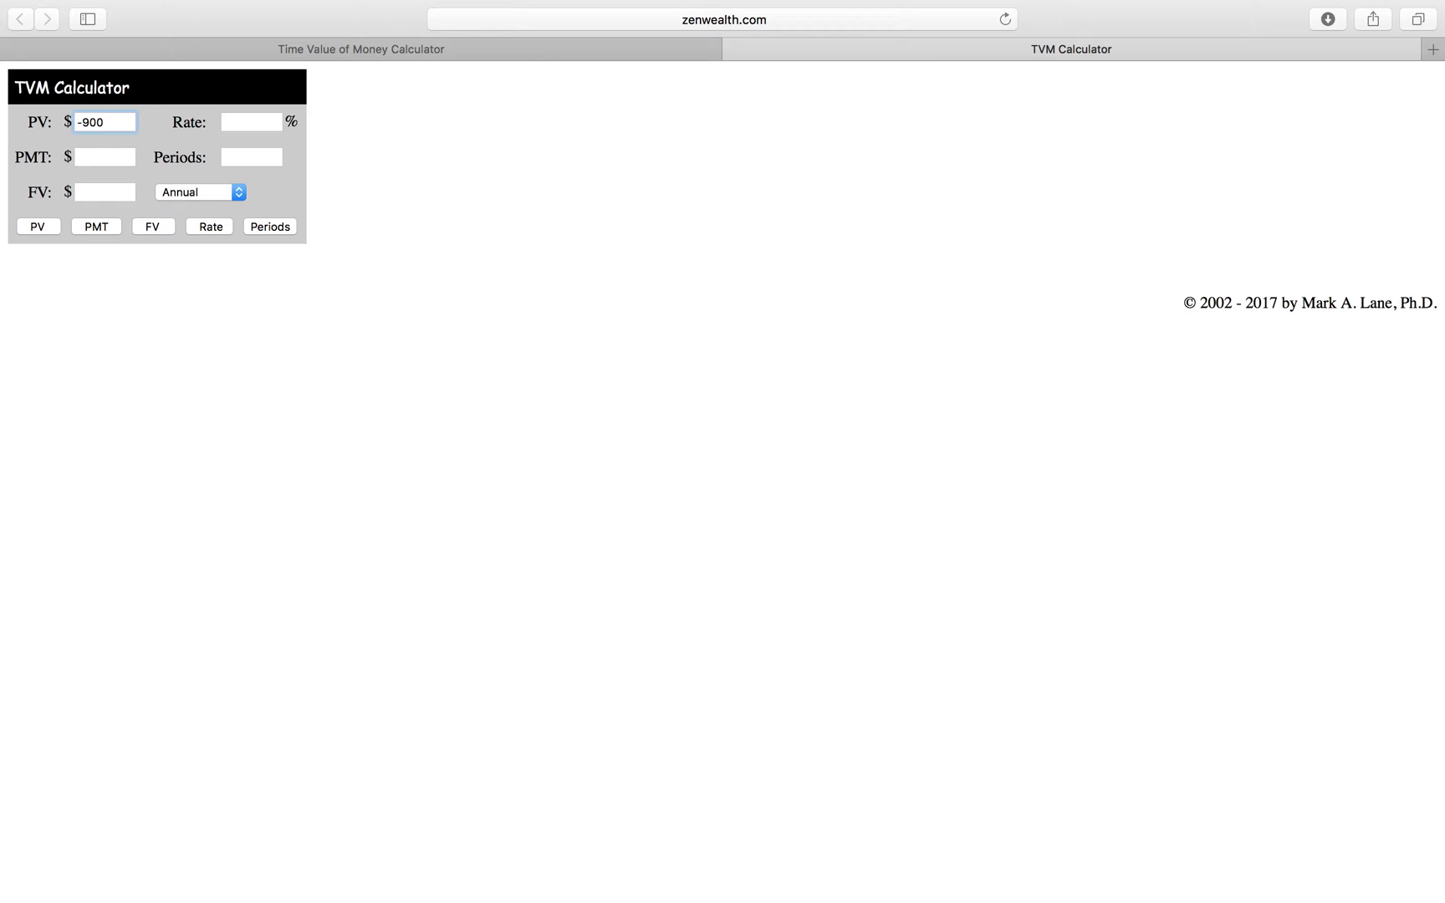
click(251, 122)
text(8)
Enter payment 0 and 12 quarterly periods, then solve for future value 1141.42.
click(105, 157)
text(0)
click(250, 157)
text(12)
click(178, 193)
click(203, 230)
click(152, 229)
drag(123, 193, 73, 192)
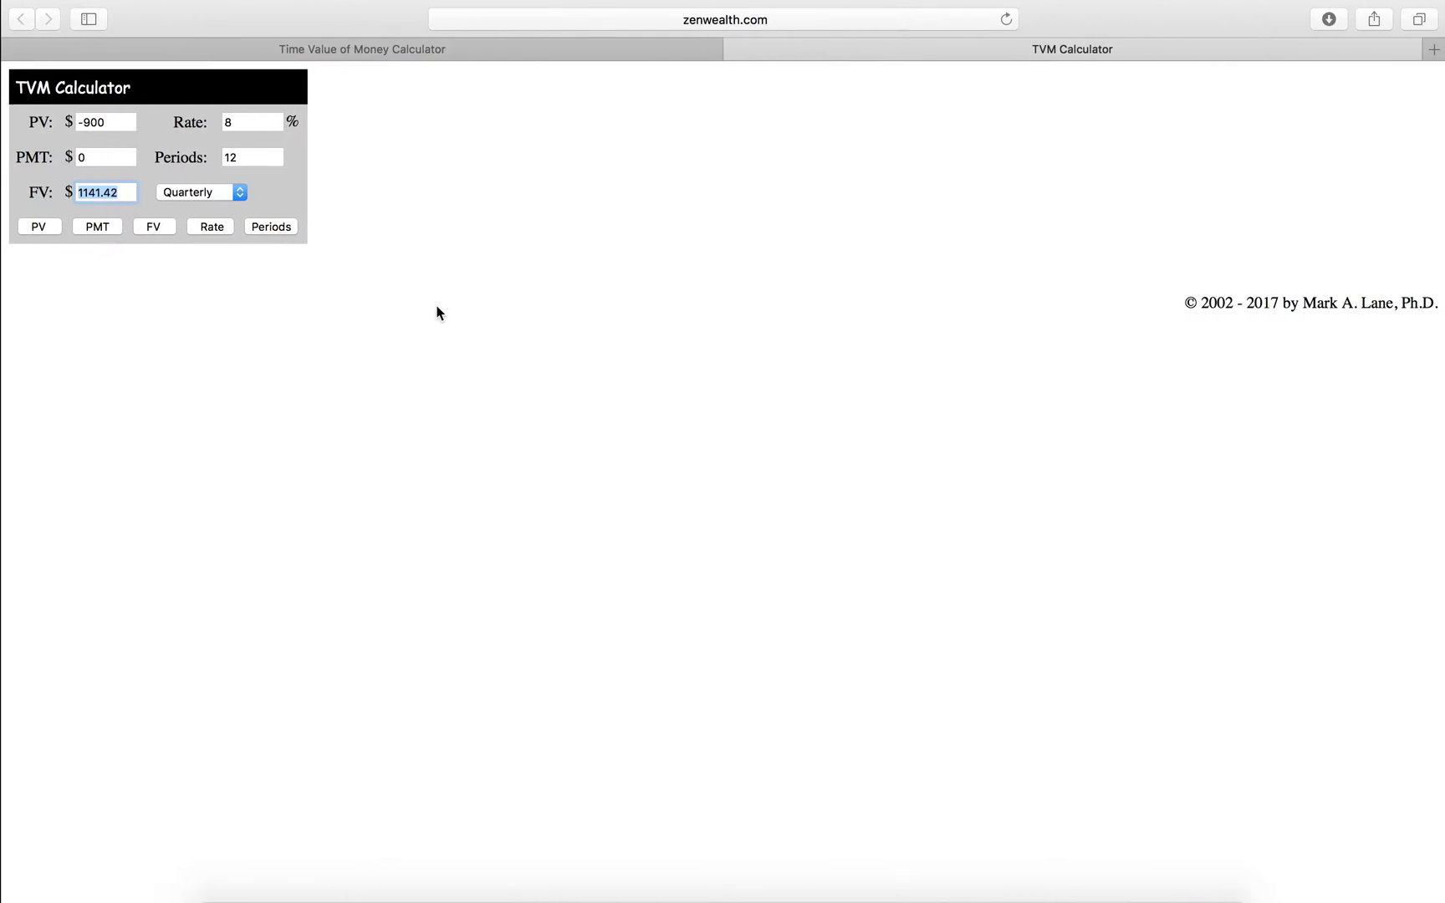
key(ctrl+Left)
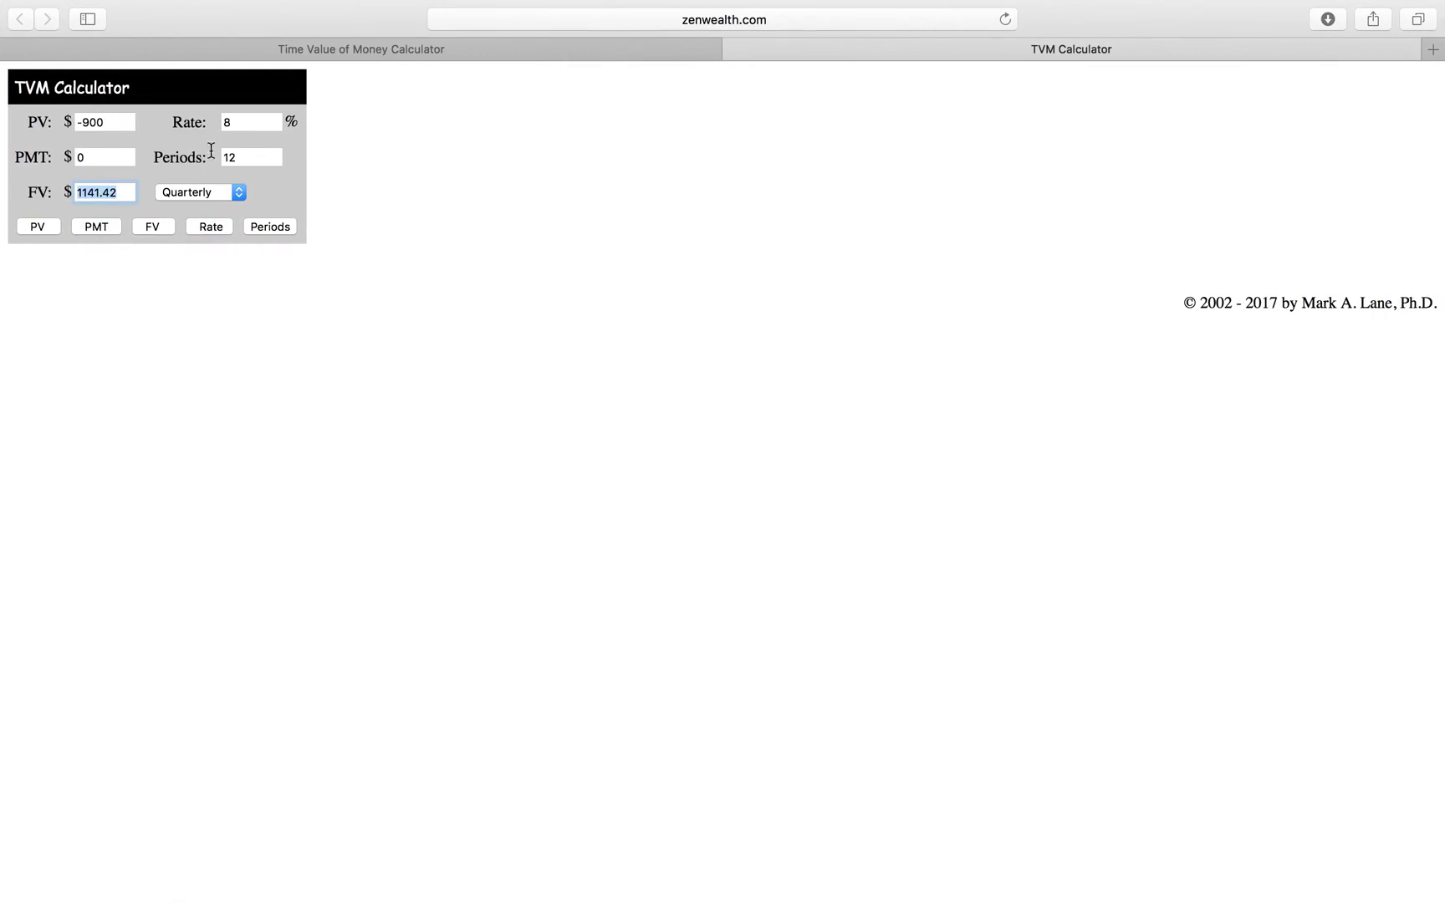
Enter PV 0, rate 7, payment -20 and 60 monthly periods, solving FV as 1431.86.
click(120, 118)
key(super+a)
key(BackSpace)
text(0)
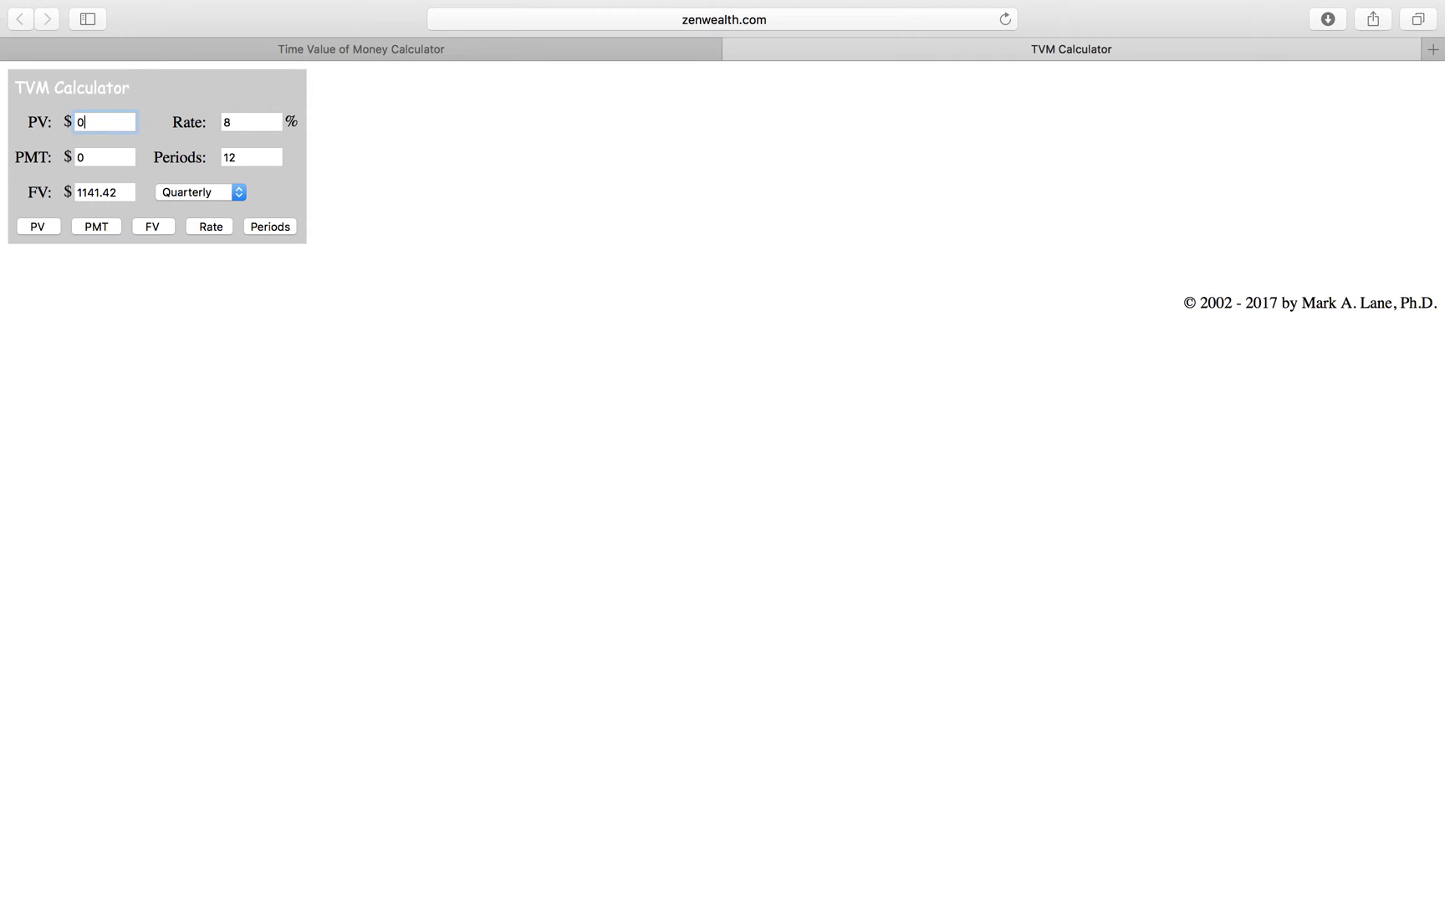
key(Tab)
key(Tab)
text(-20)
key(Tab)
text(60)
click(171, 198)
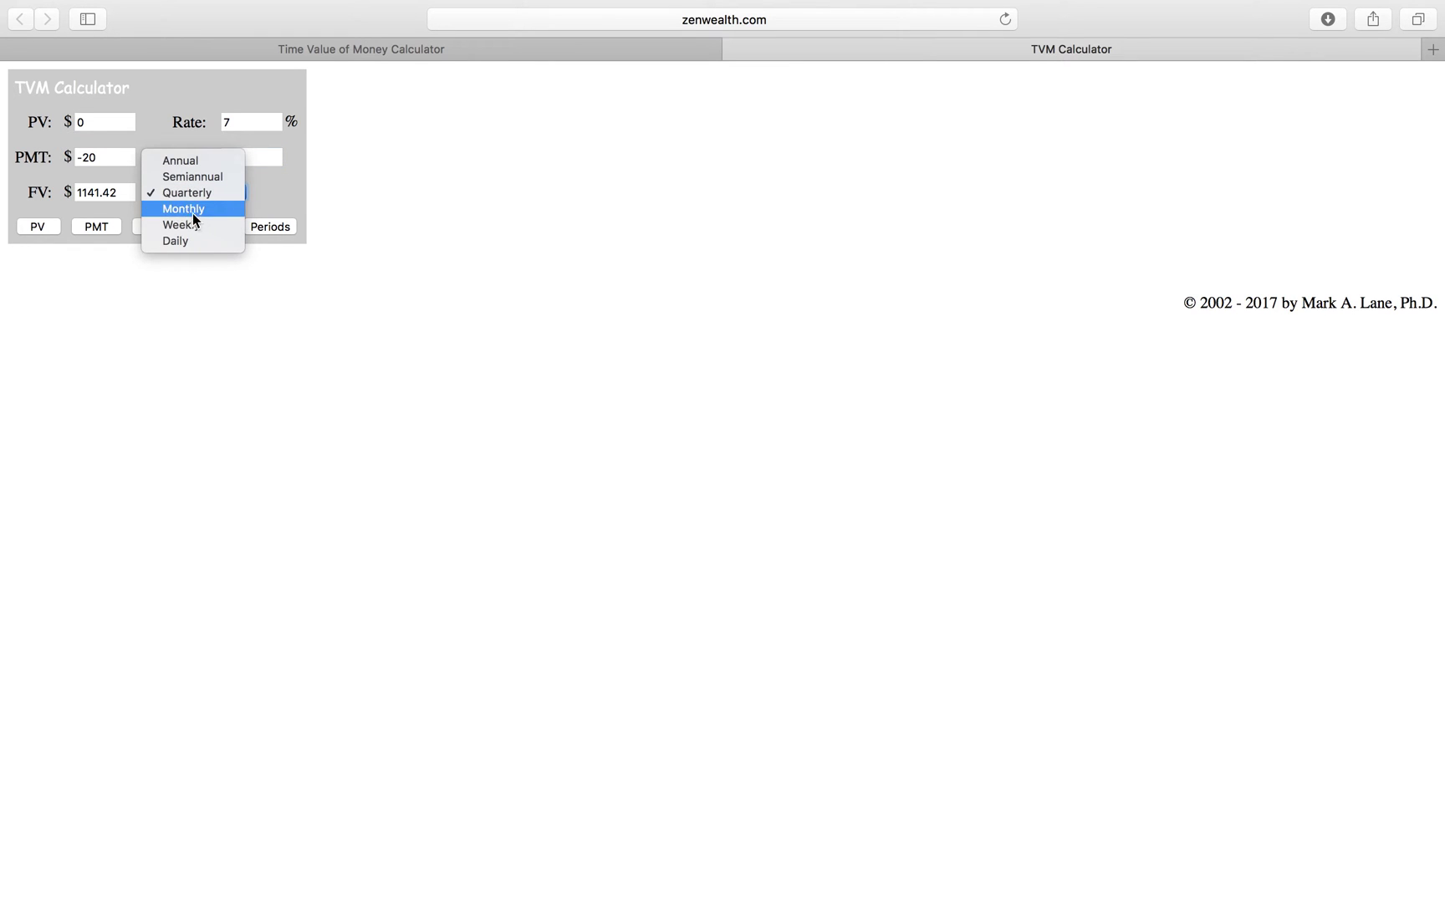
click(209, 211)
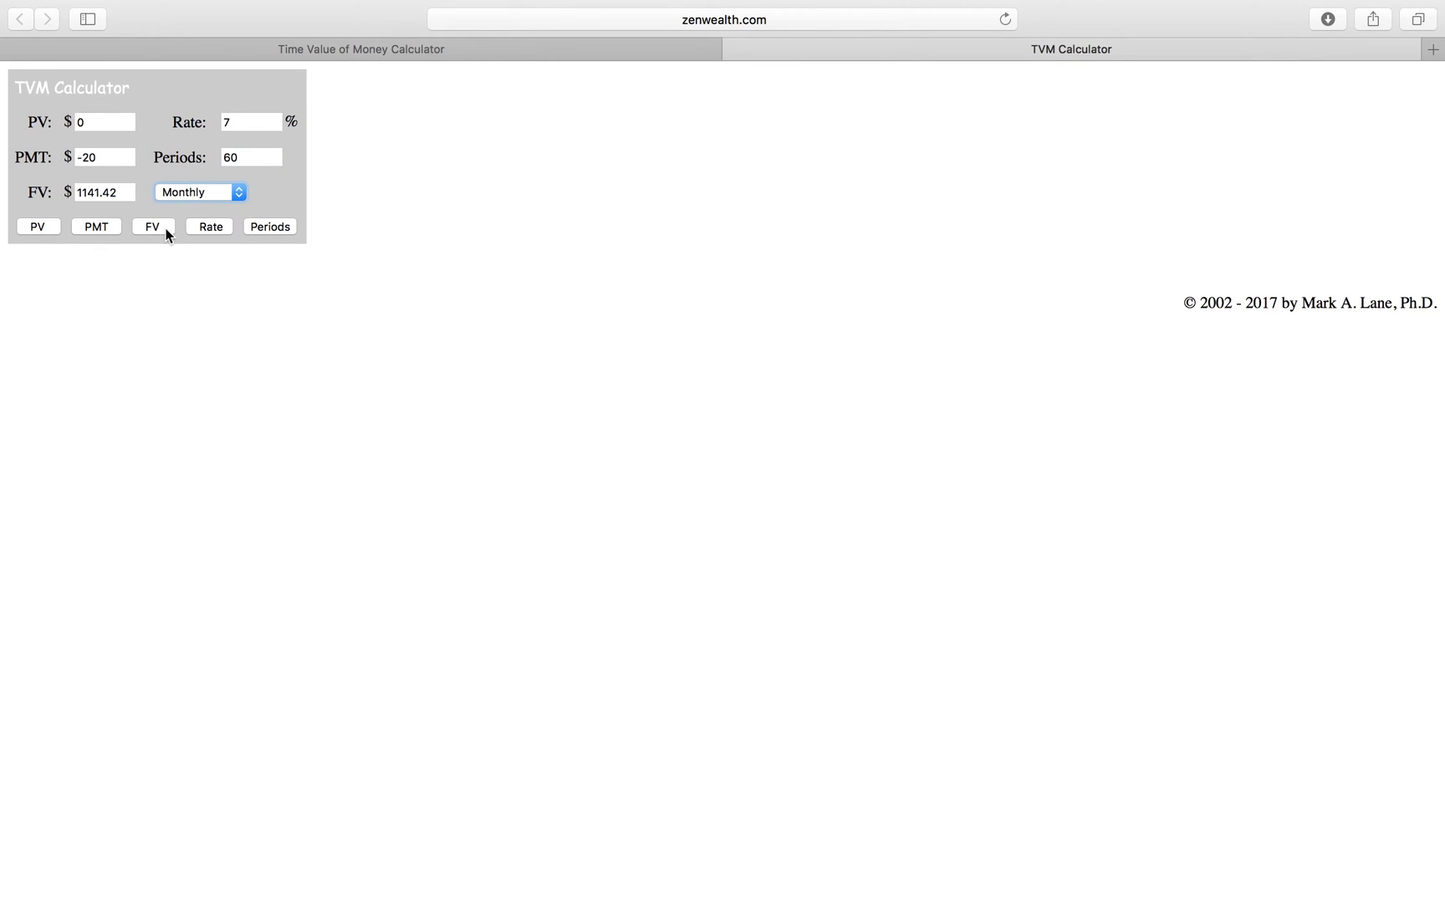
click(166, 230)
key(ctrl+Left)
Clear the payment, set FV 10000 over 60 periods, and solve the payment as -138.96.
key(Tab)
key(Tab)
key(BackSpace)
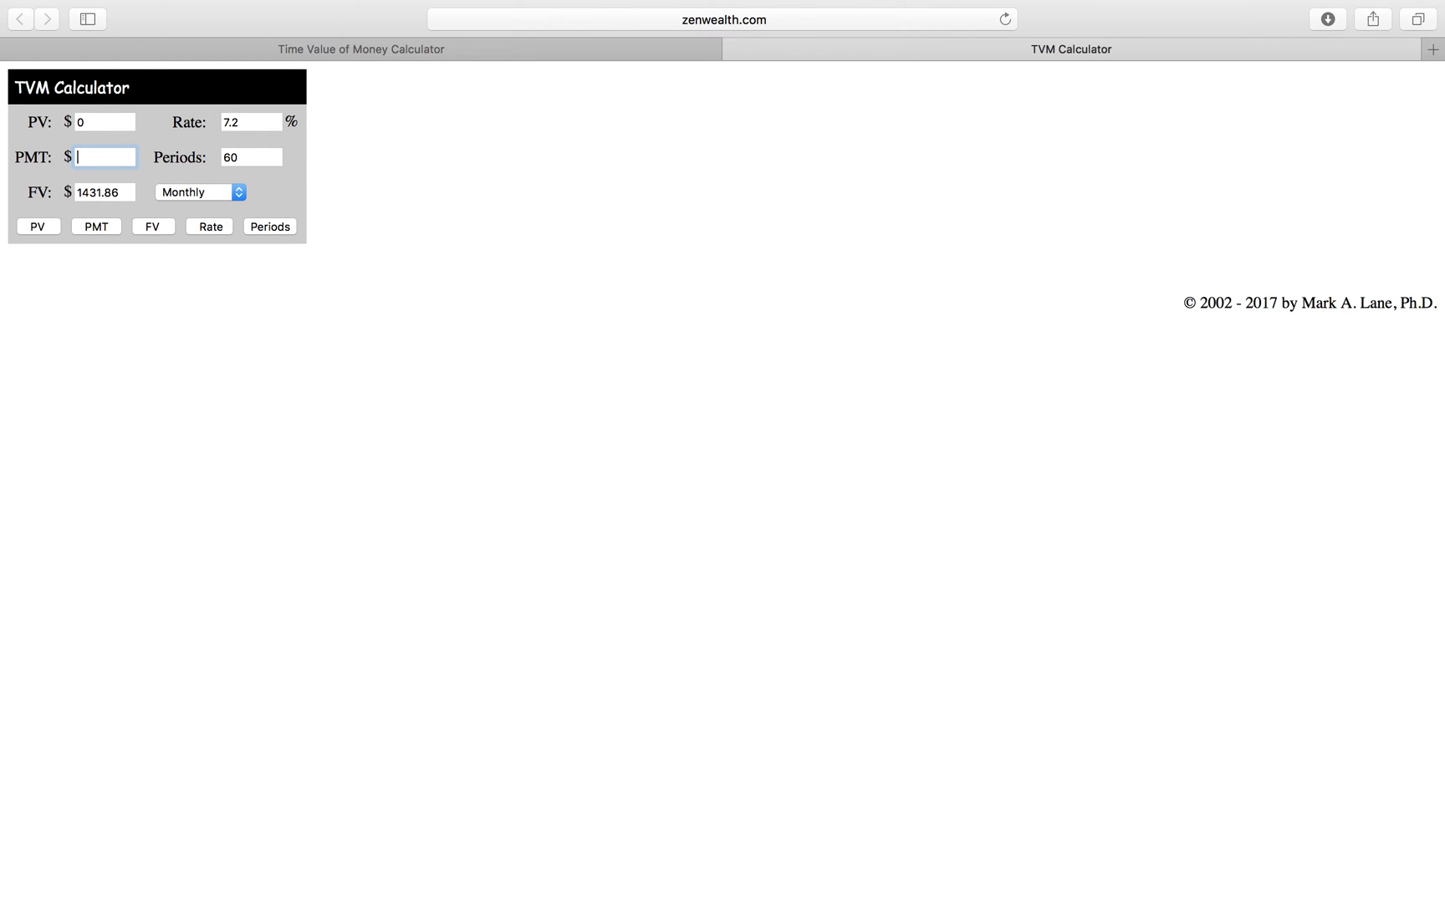
key(Tab)
key(Tab)
text(10000)
drag(117, 195, 71, 195)
click(110, 227)
Clear the present value and enter payment 3000, 240 periods and future value 0.
key(BackSpace)
key(Tab)
key(BackSpace)
text(3000)
key(Tab)
text(240)
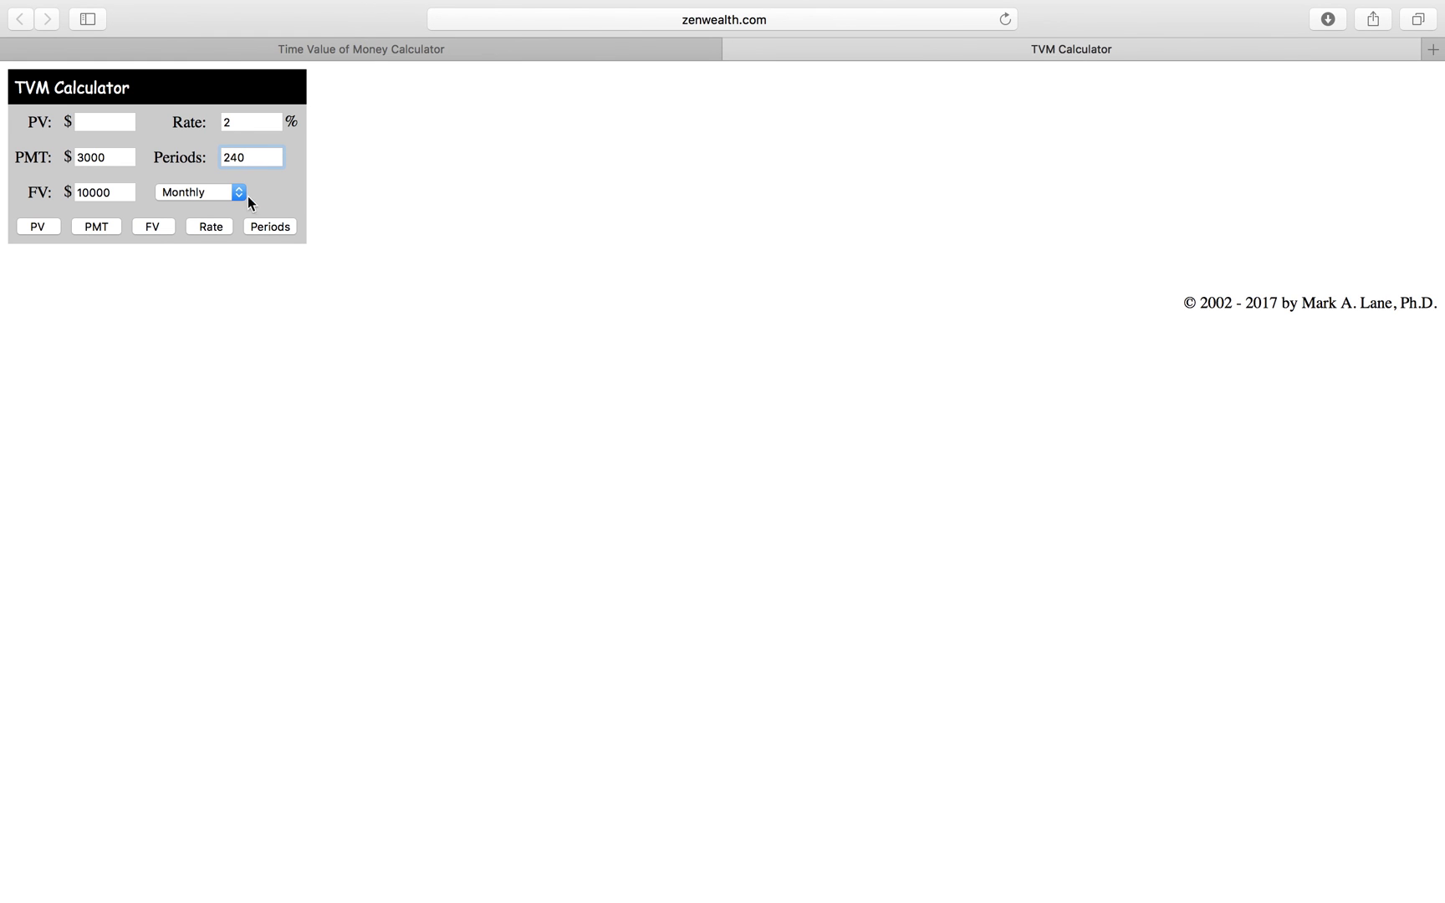
click(43, 191)
text(0)
Solve for the present value, giving -593022.1.
click(49, 230)
click(124, 124)
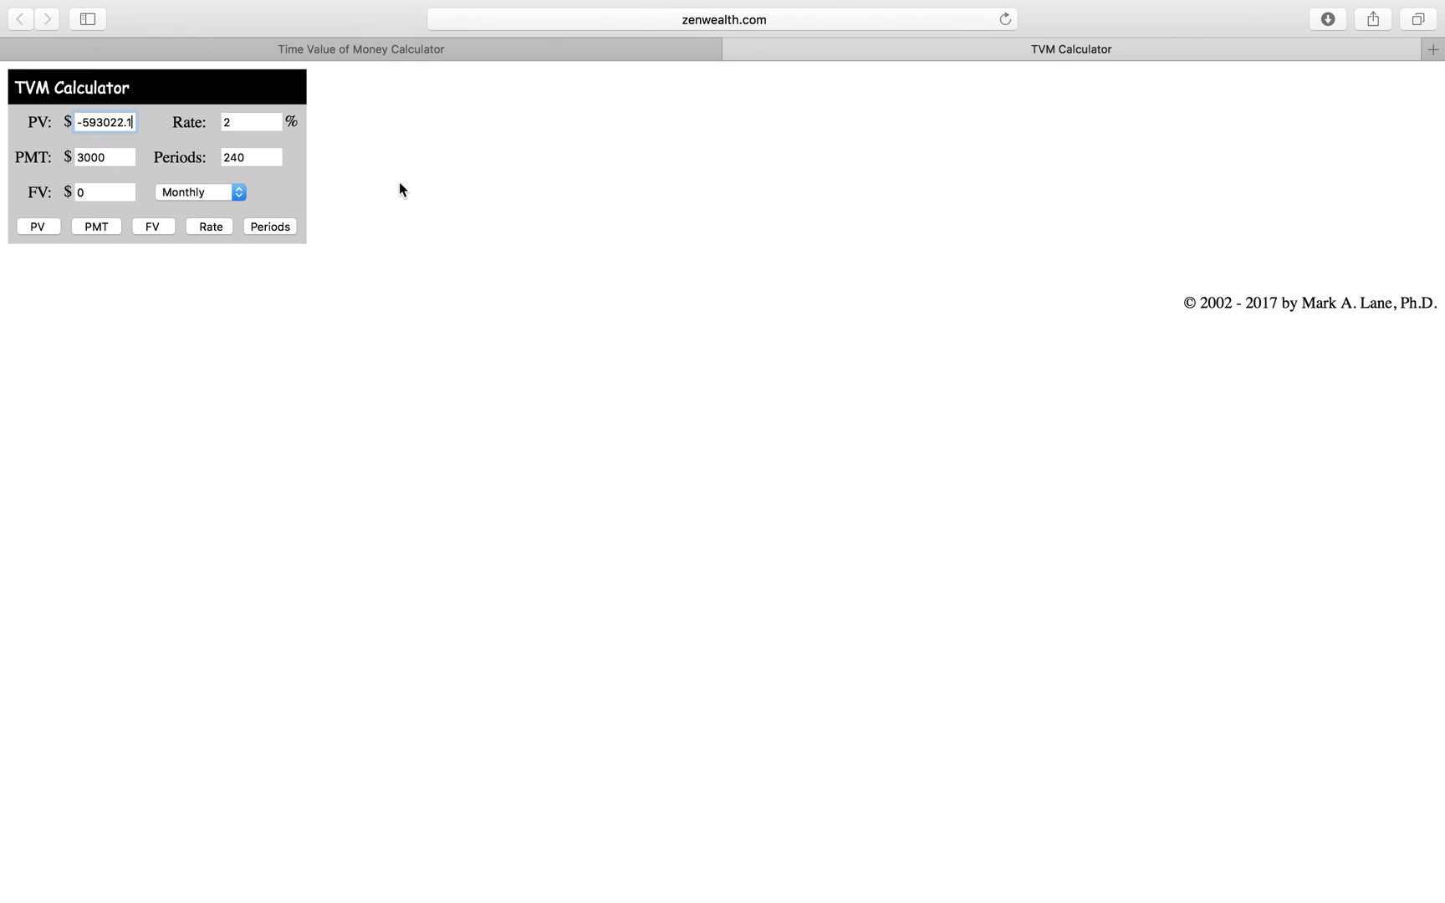
double_click(80, 157)
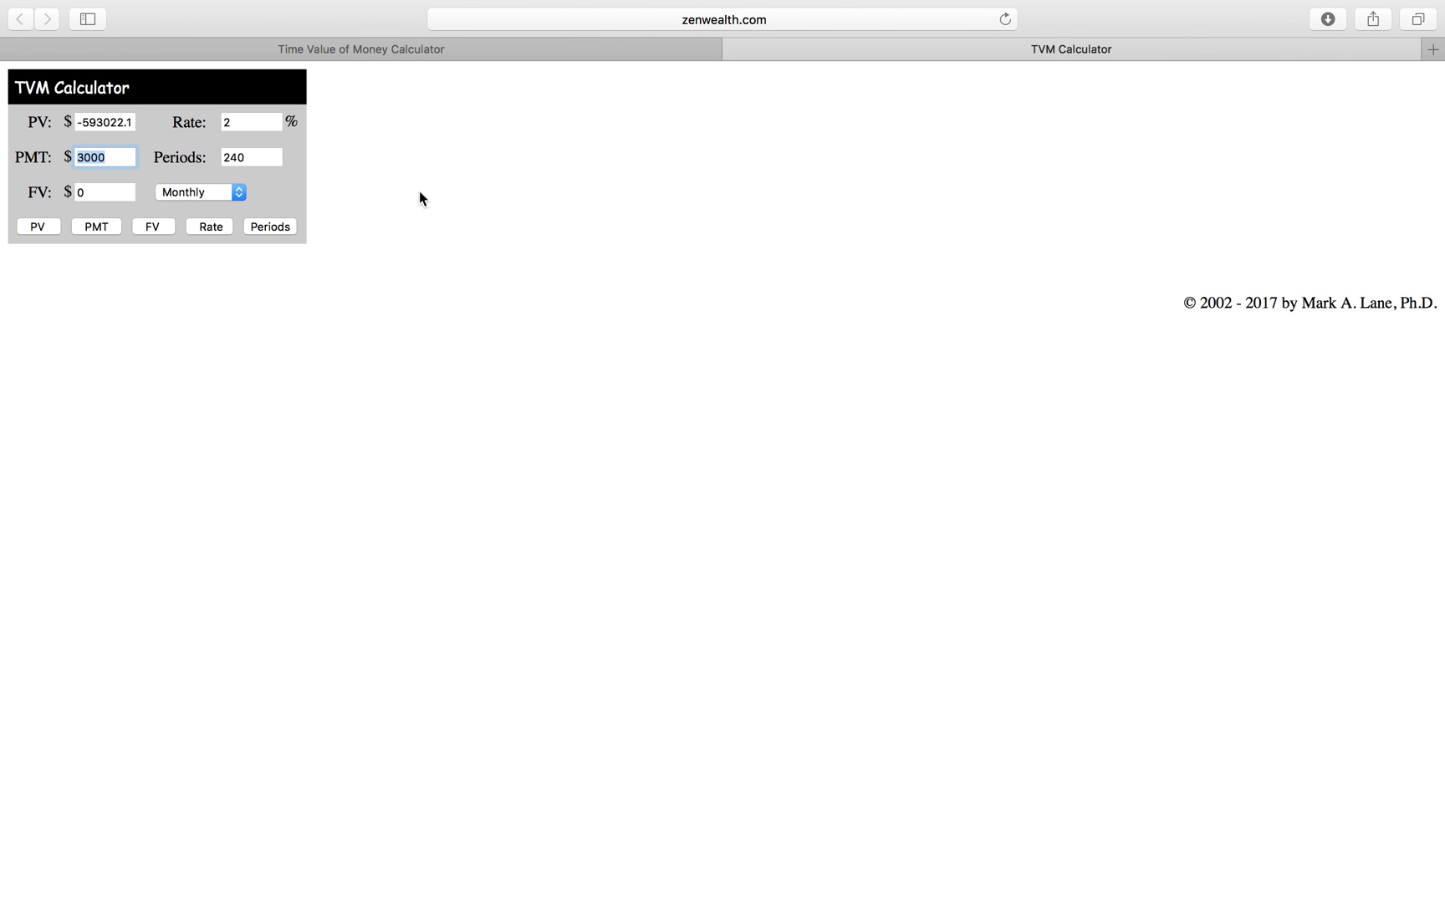